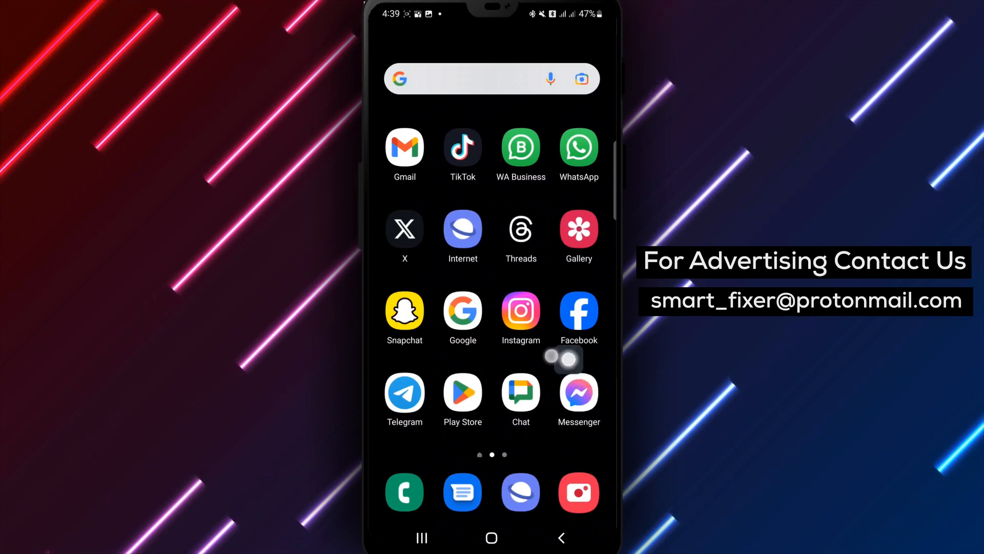
Launch Instagram from the home screen to its home feed
click(521, 316)
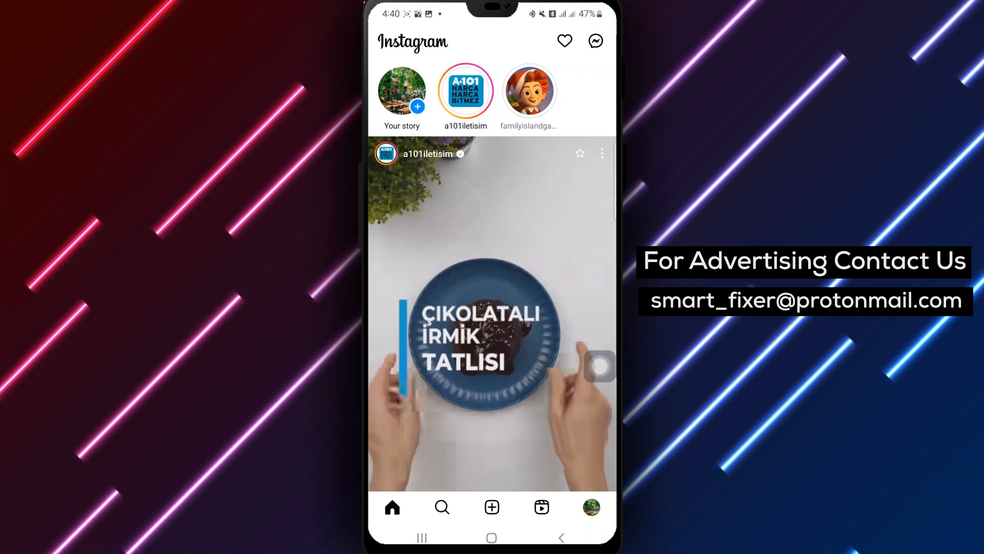
Go to the account's own profile page from the bottom navigation bar
click(592, 507)
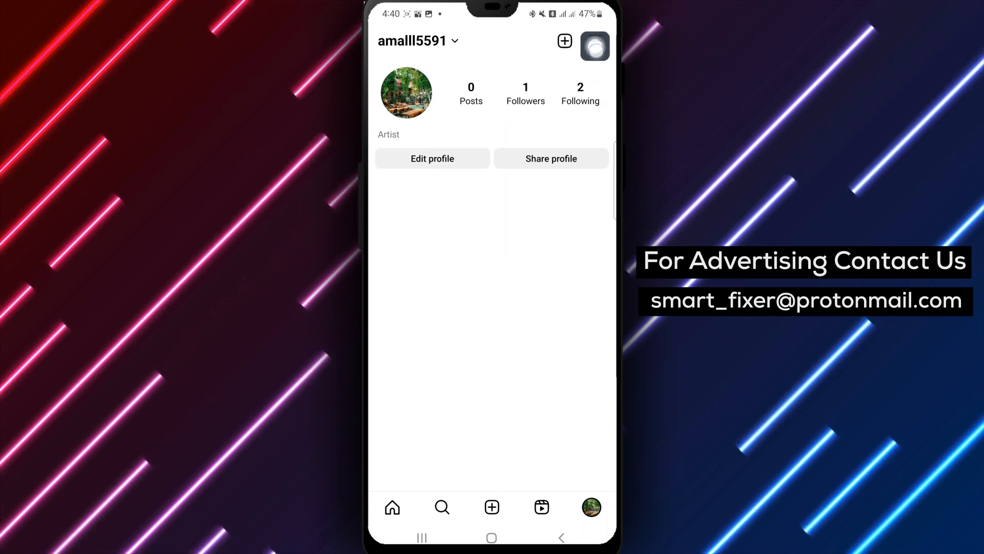
Enter Edit profile, dismiss the avatar prompt with Not Now, and reach the picture options
click(433, 201)
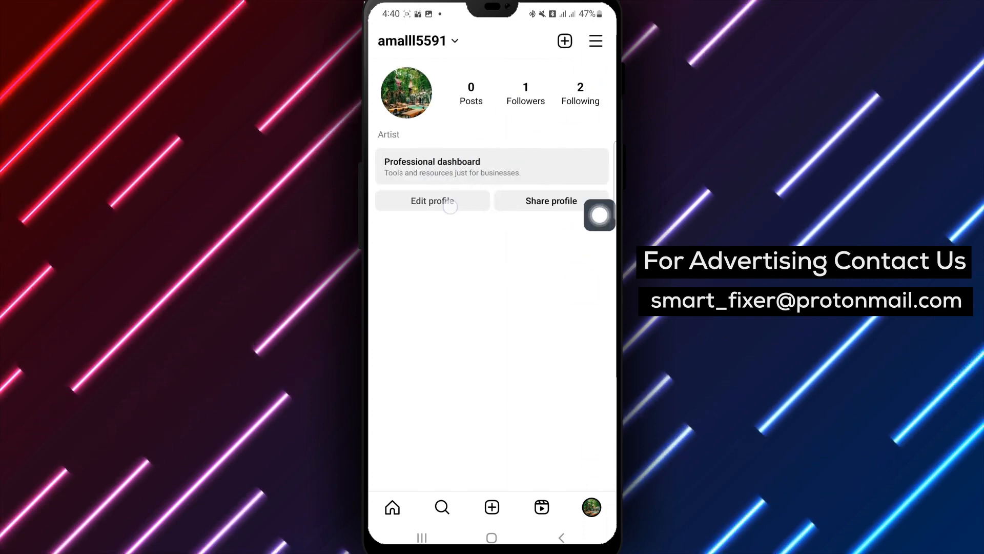
click(492, 390)
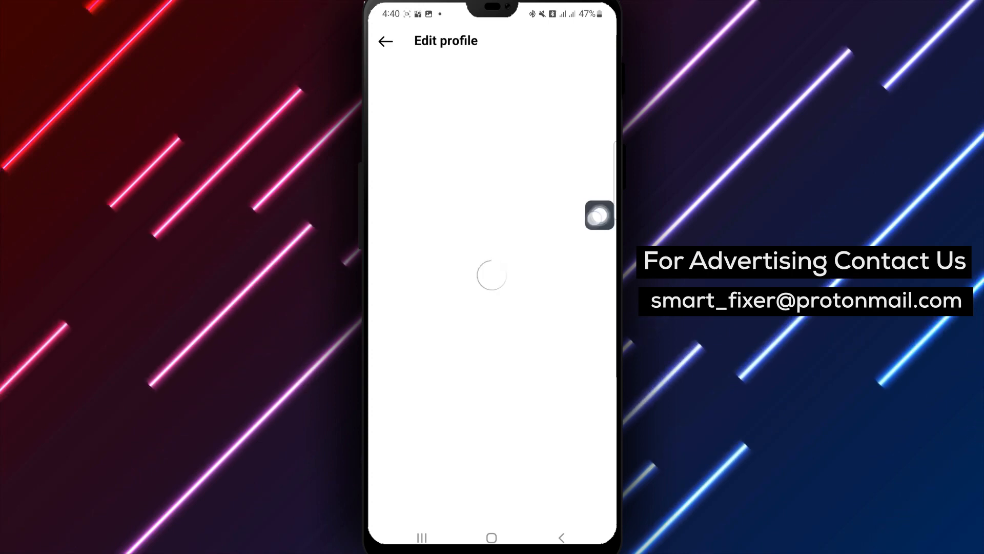
drag(600, 214, 523, 175)
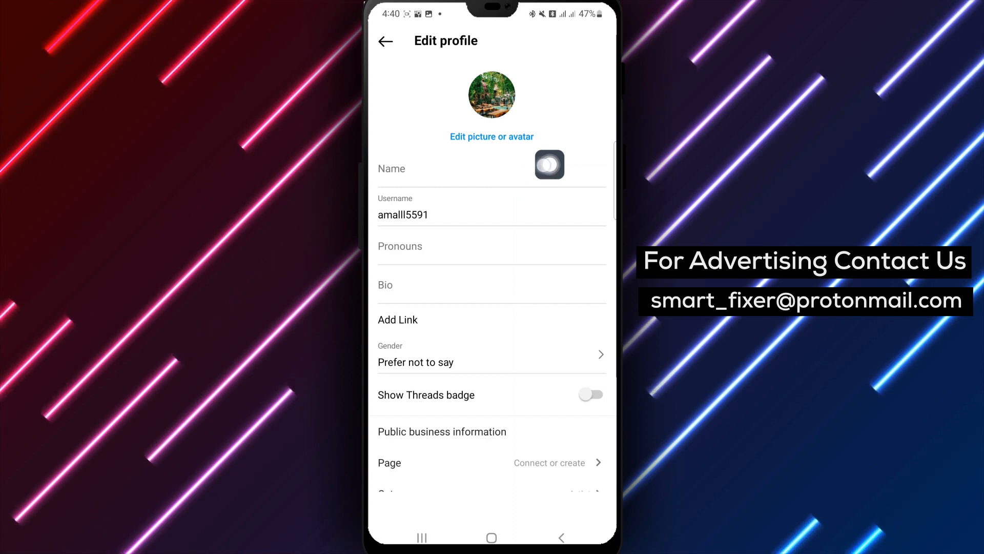
Switch off 'Add to profile picture' on the avatar tab and return to the home screen
click(492, 136)
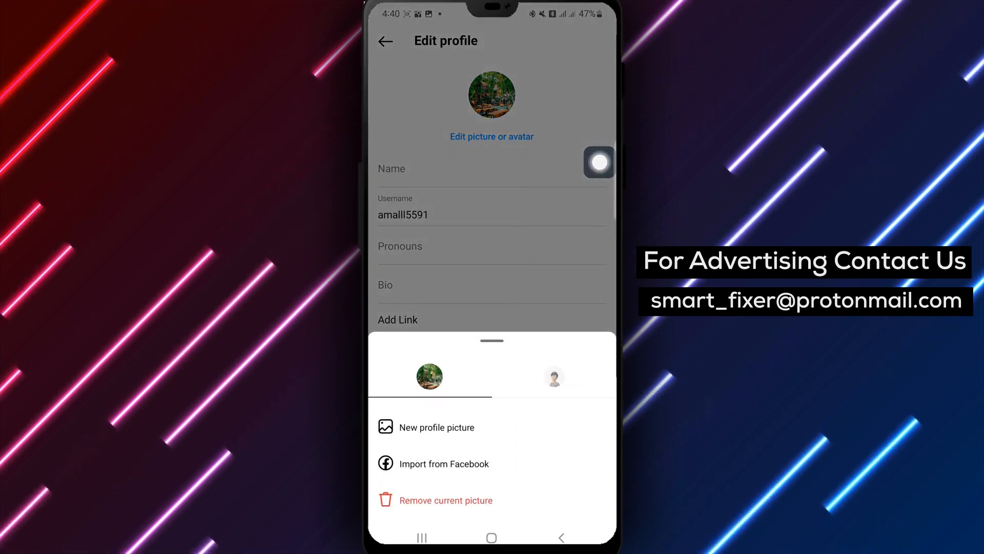
click(555, 377)
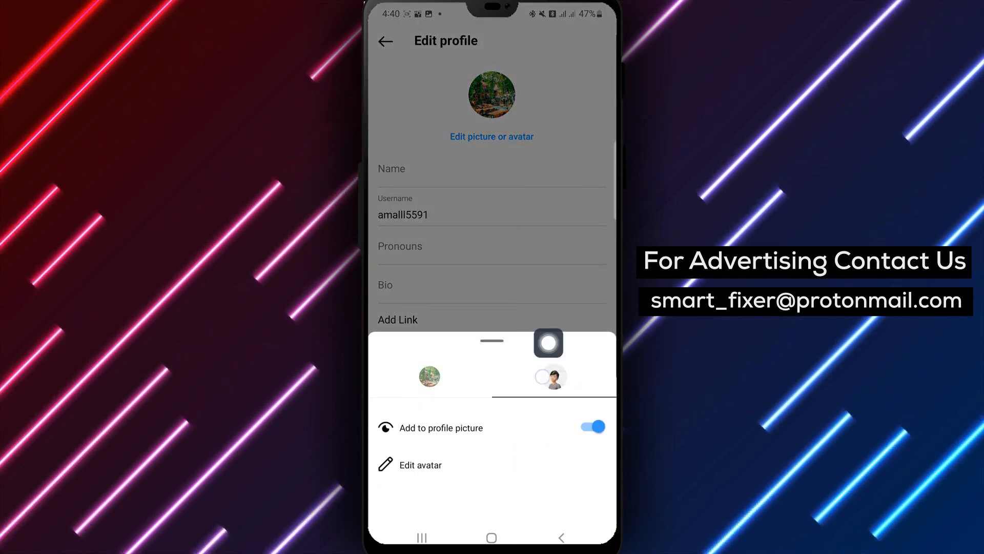
click(592, 426)
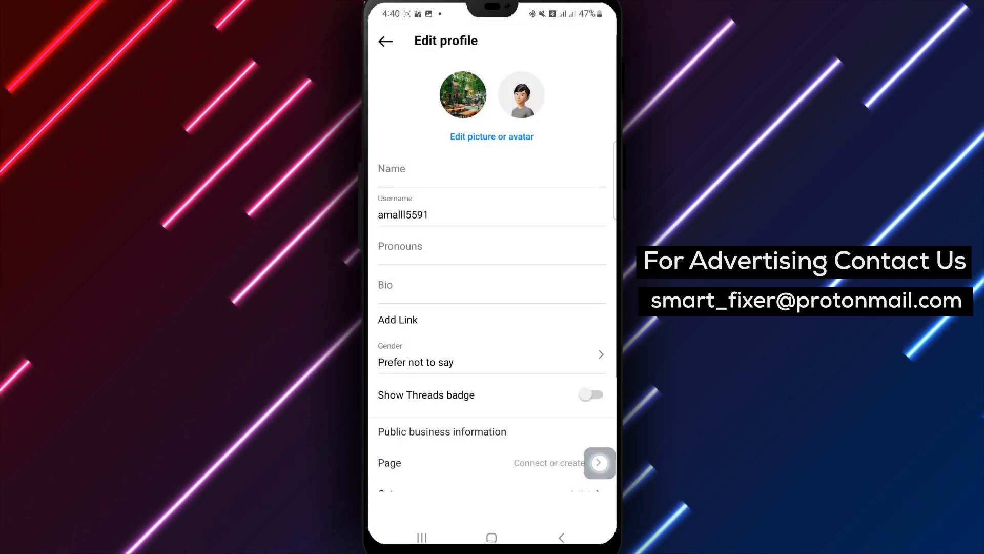
click(491, 538)
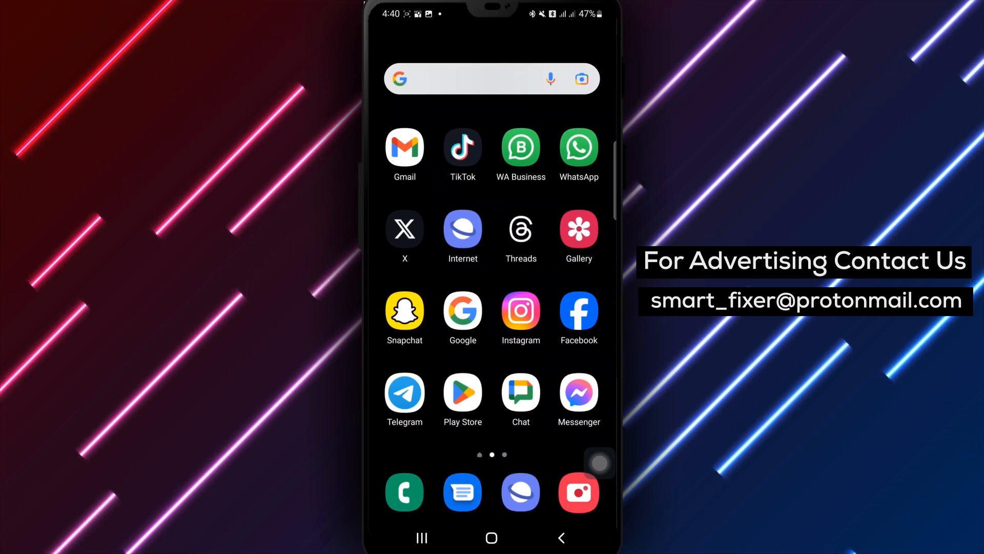